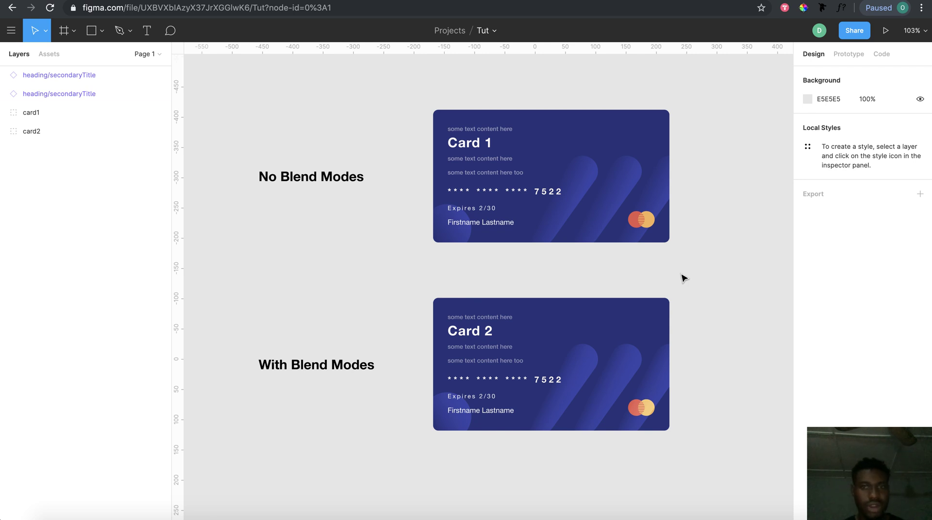
Recolor Card 1's underlying background rectangle from dark blue to brown 9E6958
left_click(584, 209)
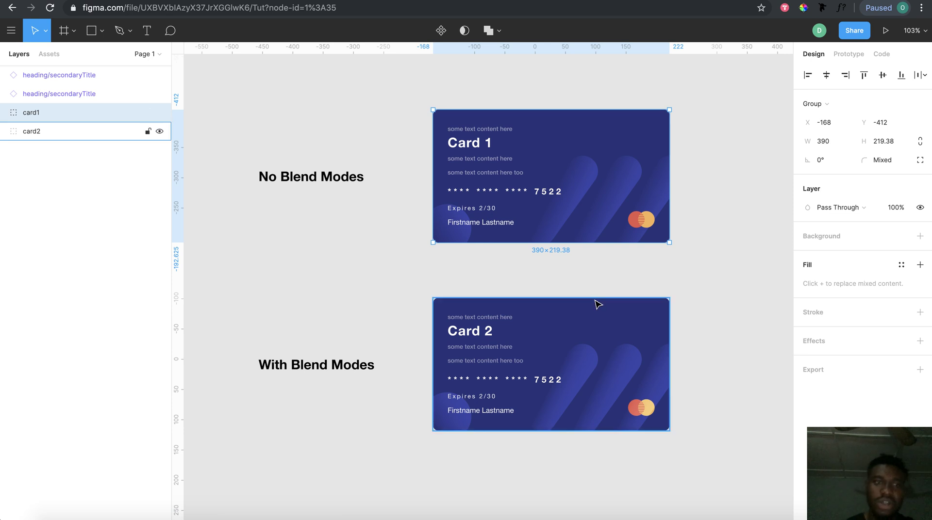
left_click(599, 321)
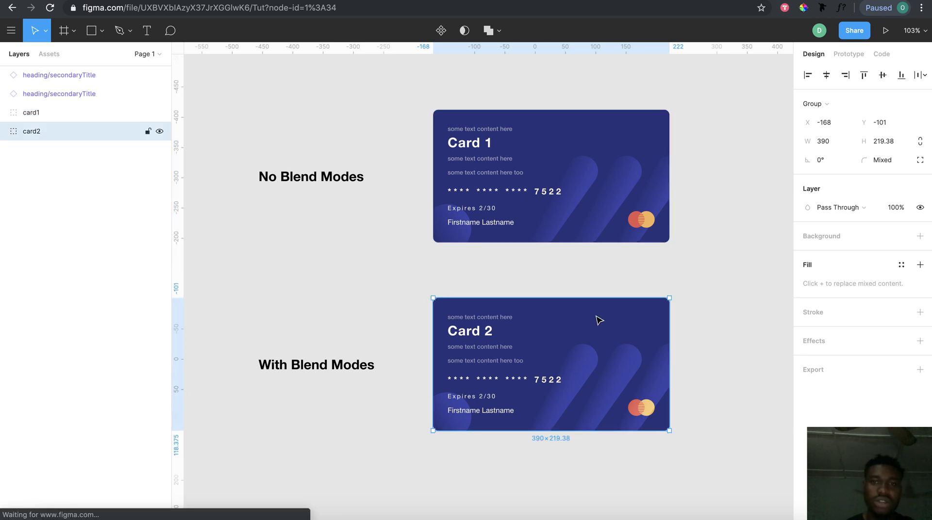
left_click(695, 158)
double_click(598, 129)
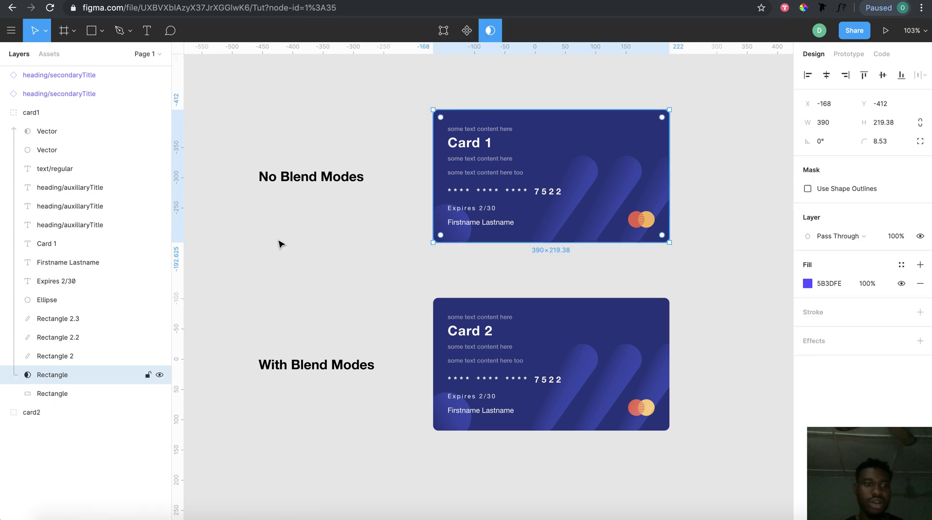
left_click(54, 393)
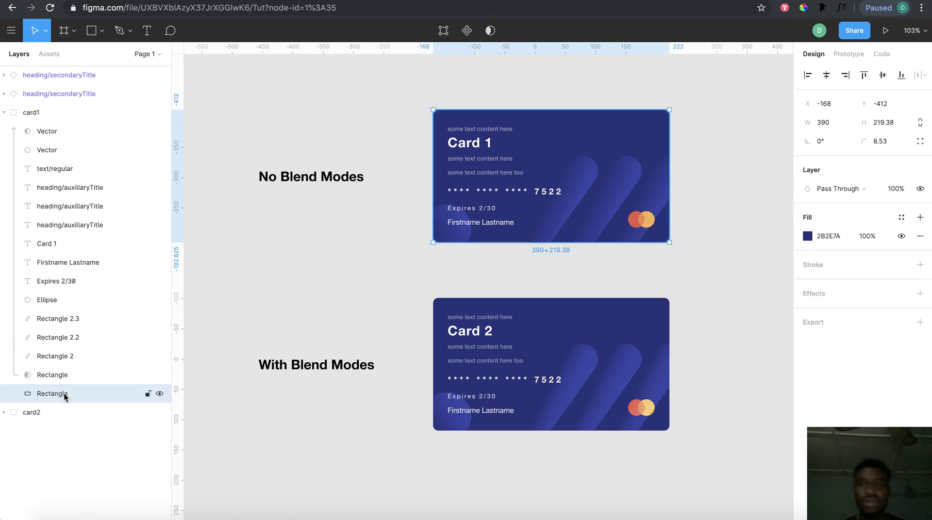
left_click(807, 236)
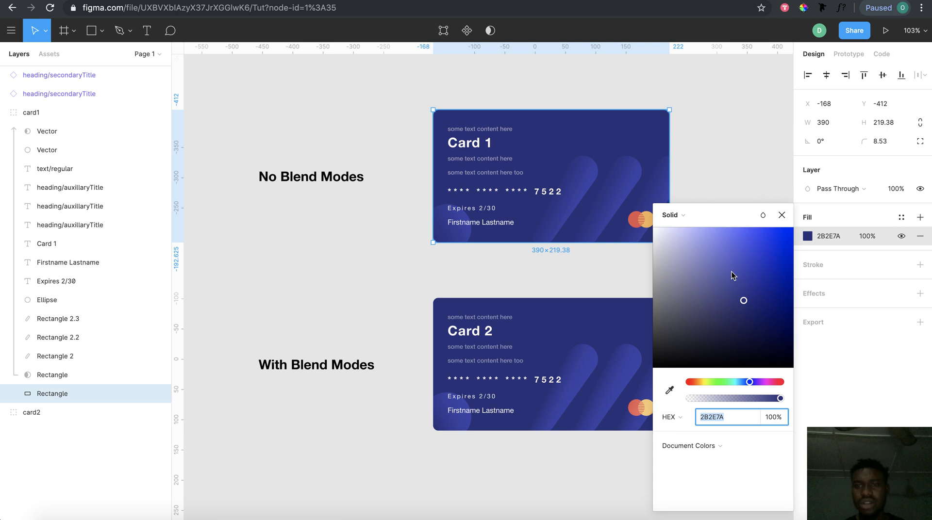
left_click_drag(741, 303, 681, 275)
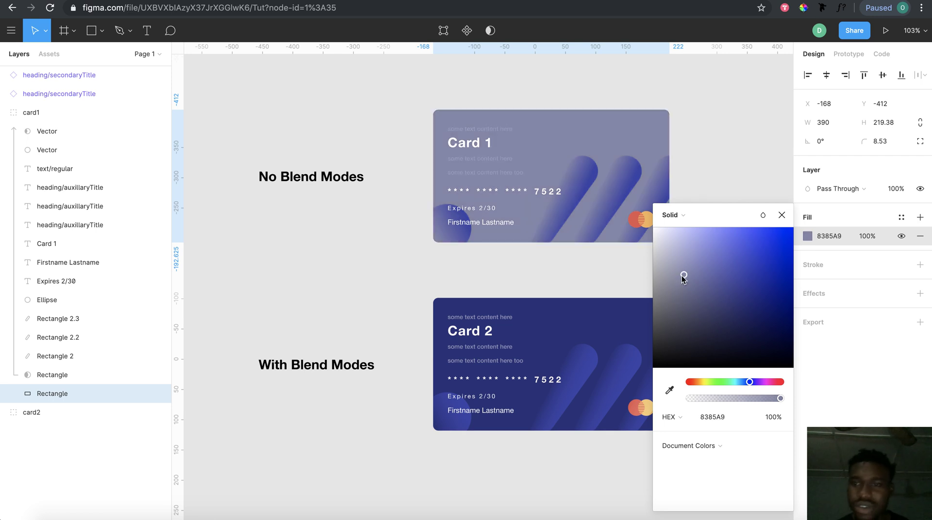
left_click_drag(721, 382, 691, 382)
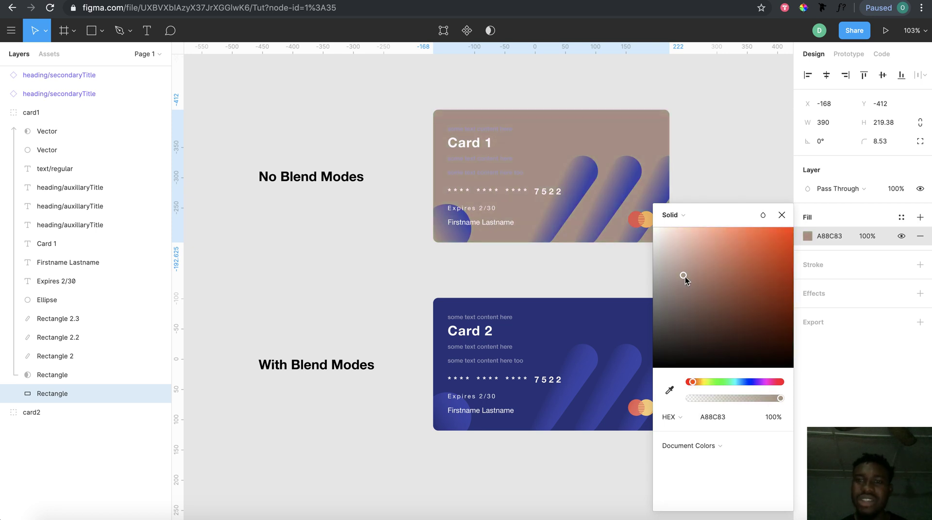
left_click_drag(712, 282, 716, 282)
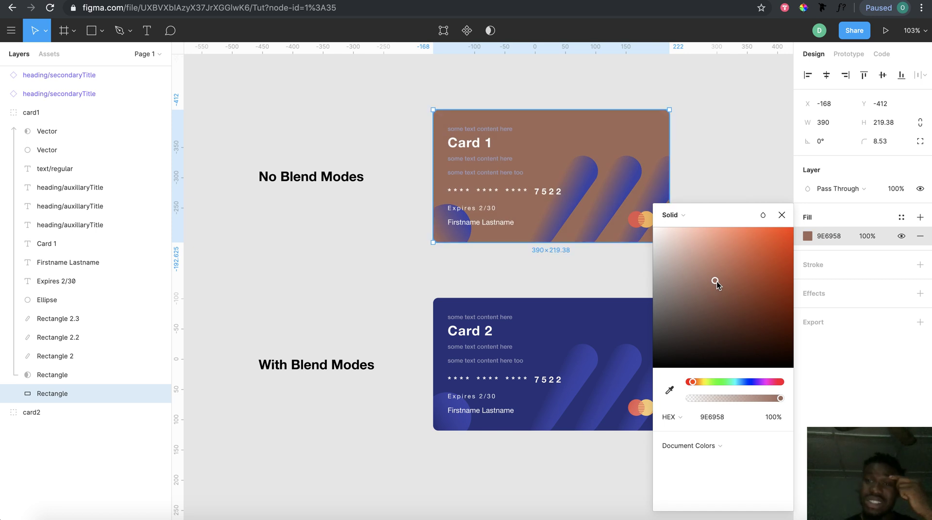
left_click(781, 215)
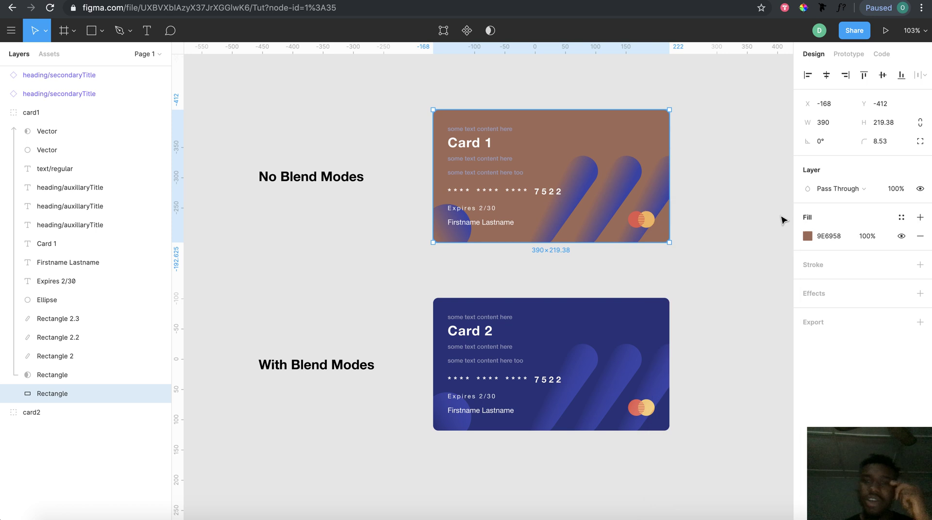
Change Card 2's background rectangle fill from blue to dark brown 4E3230
left_click(711, 283)
double_click(561, 322)
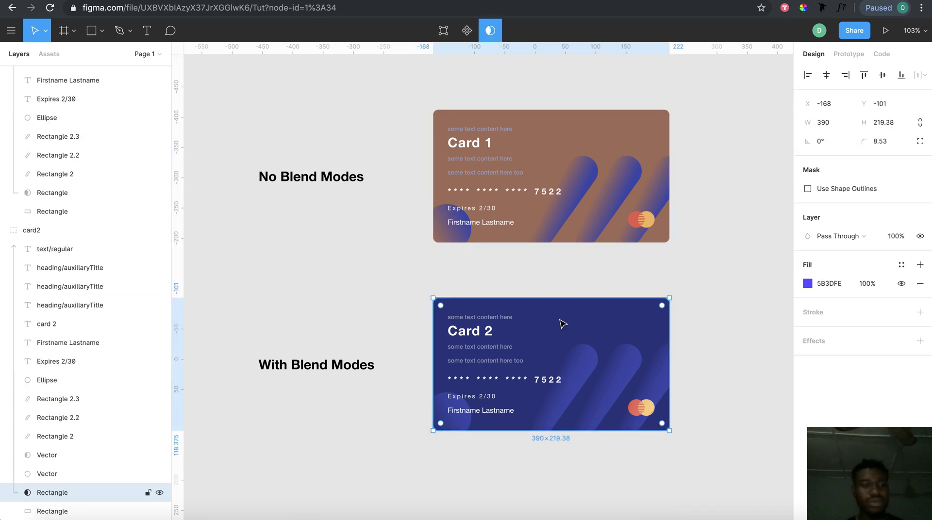
left_click(84, 510)
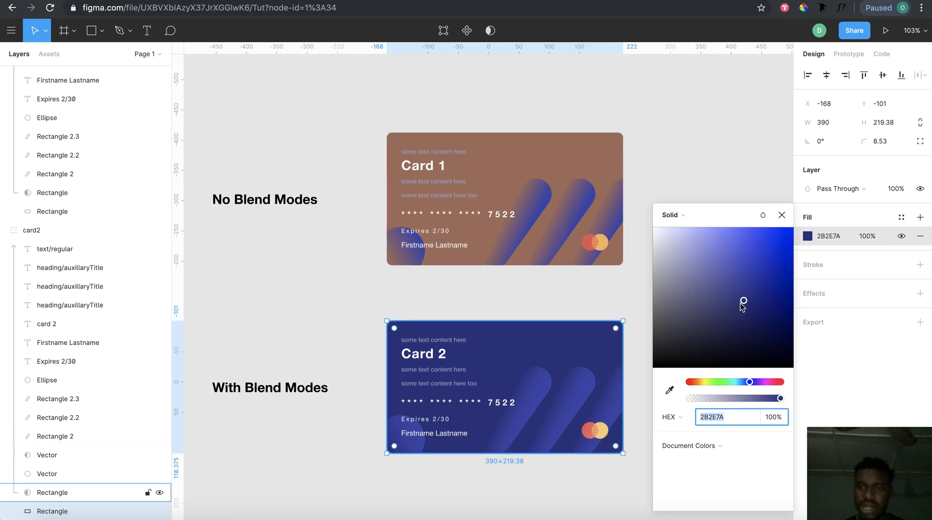
left_click_drag(743, 304, 707, 315)
left_click_drag(736, 381, 689, 383)
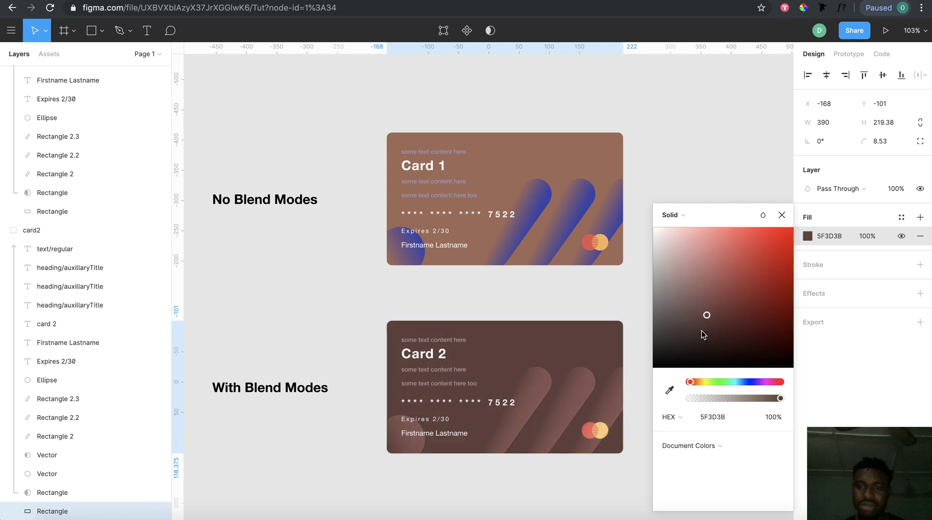
left_click_drag(707, 316, 706, 325)
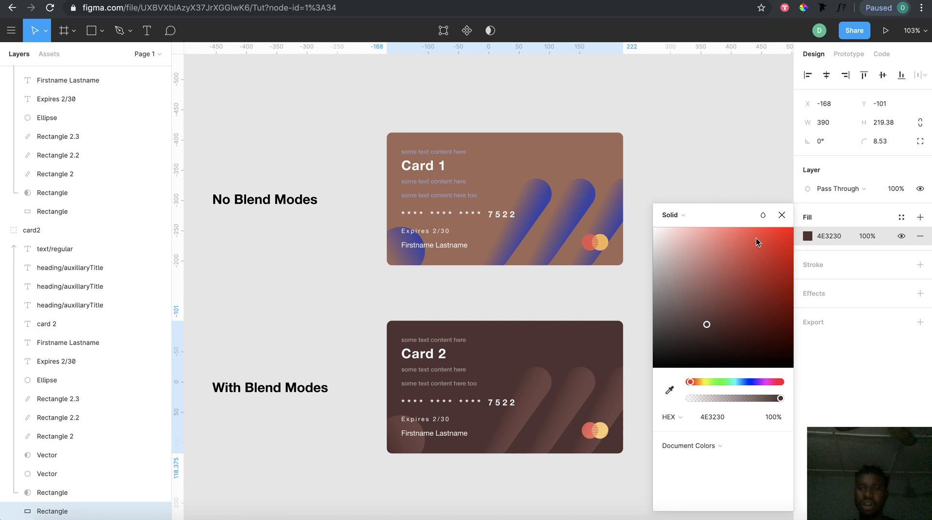
left_click(781, 214)
left_click(697, 272)
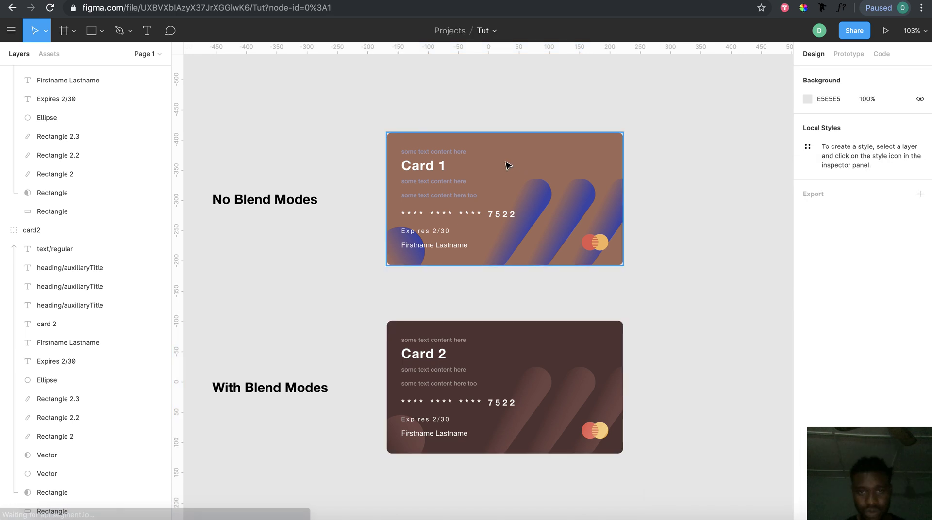
scroll(475, 165, "up", 1)
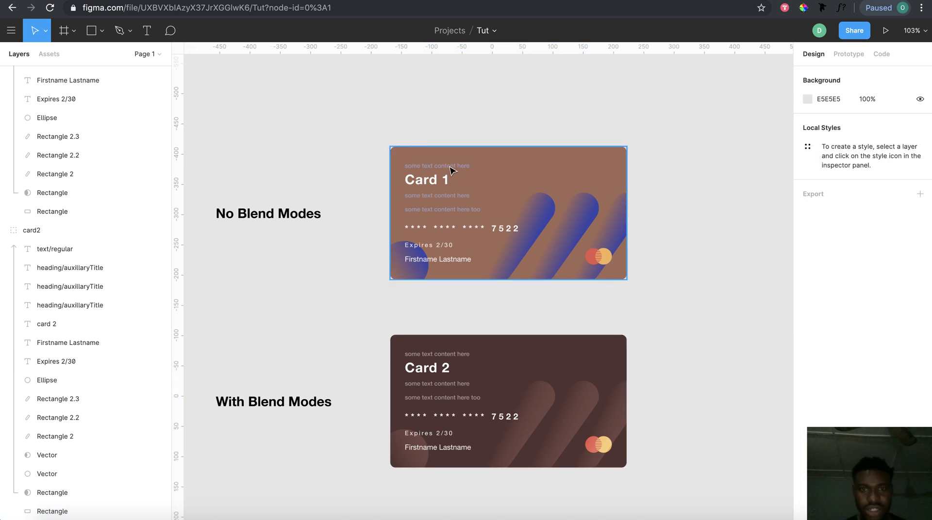
left_click(451, 167)
left_click(464, 197, "shift")
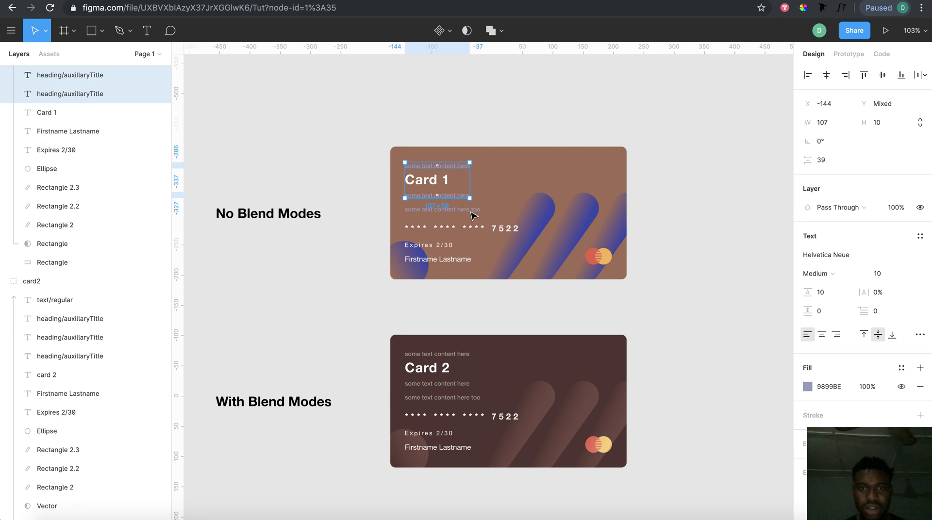
left_click(471, 212, "shift")
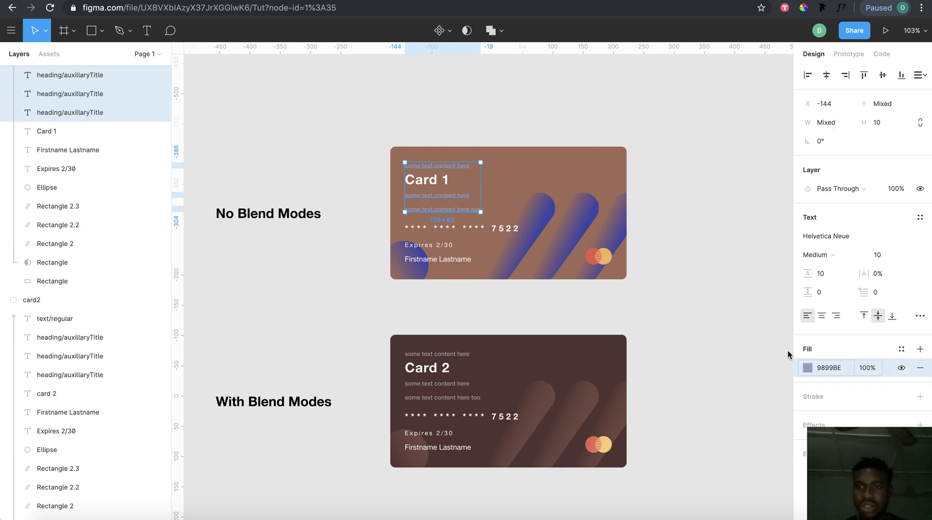
left_click(806, 365)
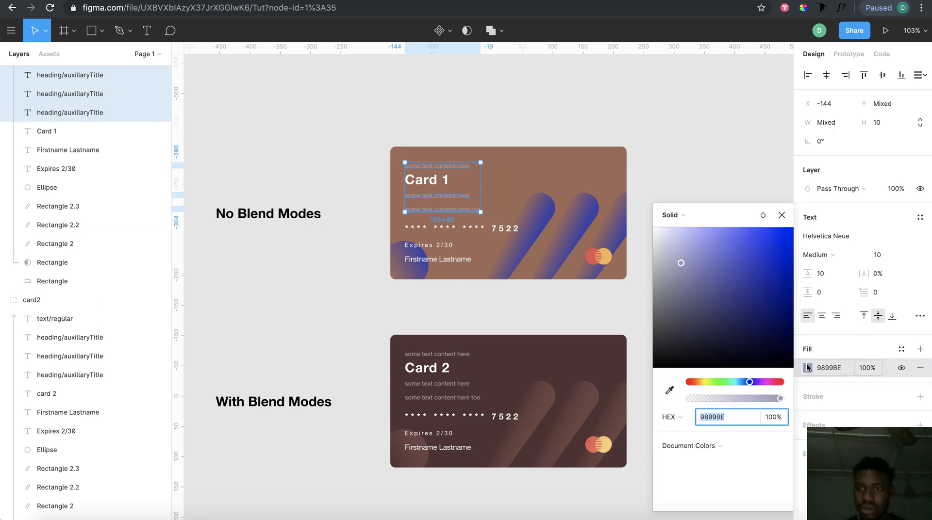
left_click(762, 215)
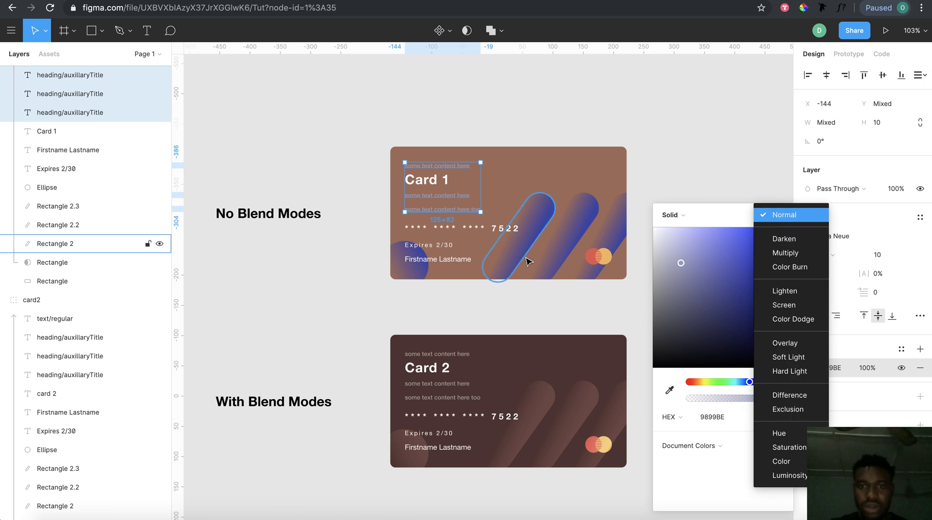
left_click(552, 257)
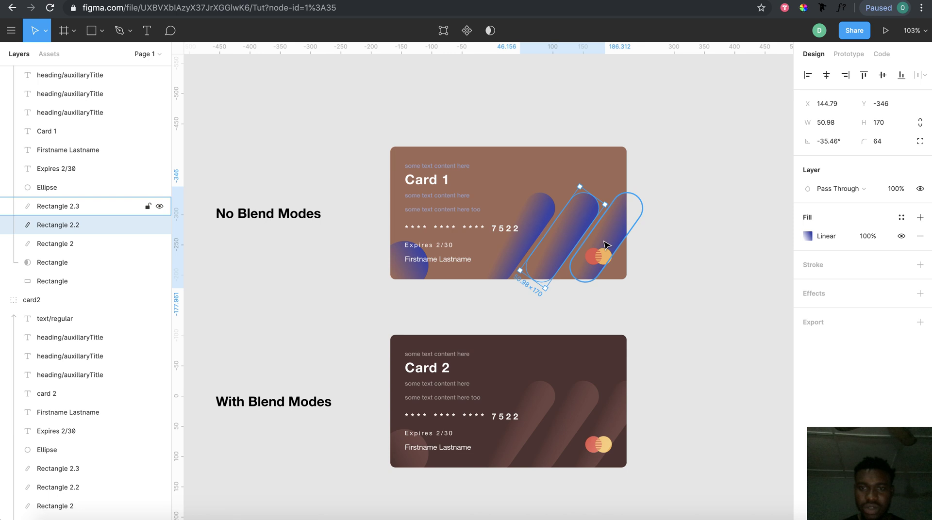
left_click(607, 245, "shift")
left_click(508, 266, "shift")
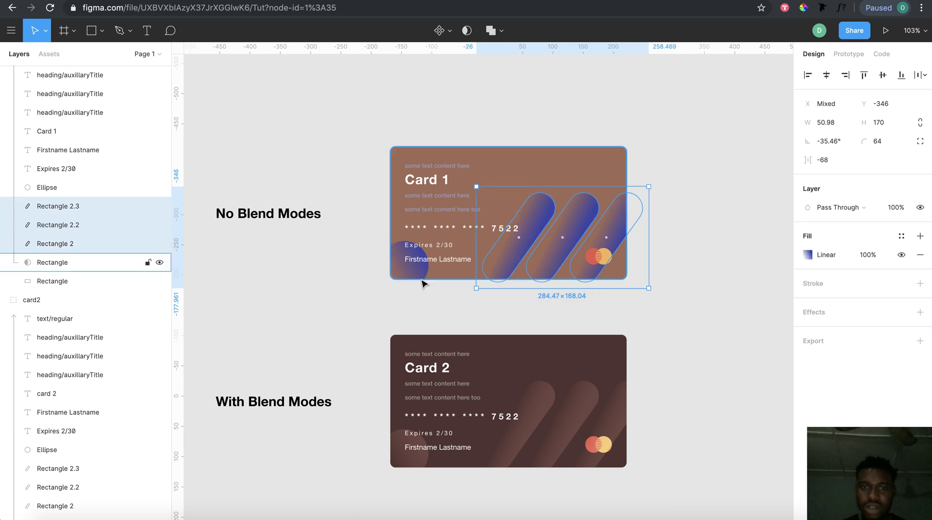
left_click(413, 271, "shift")
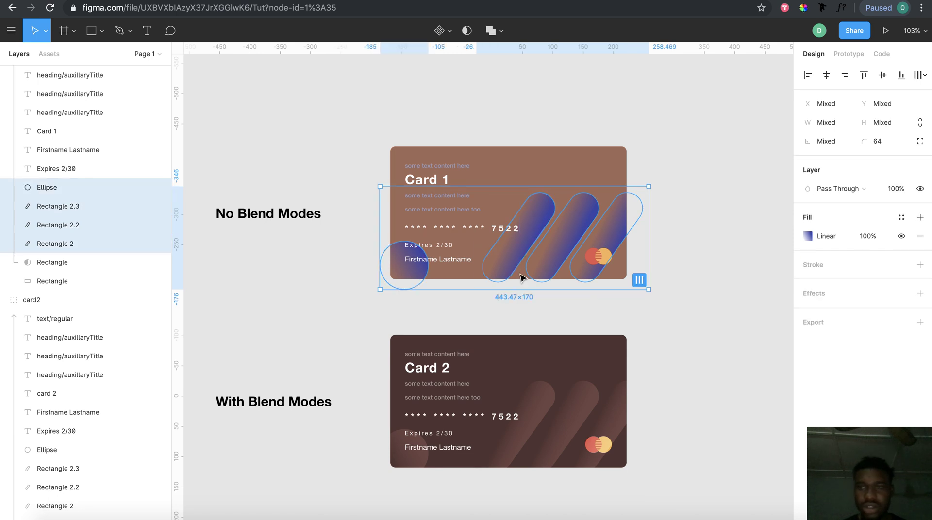
left_click(806, 239)
left_click(764, 175)
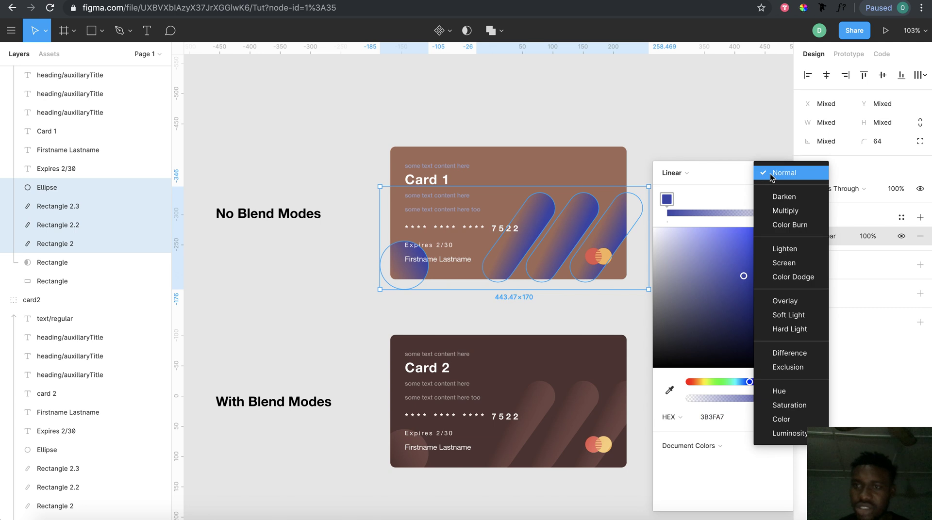
left_click(691, 148)
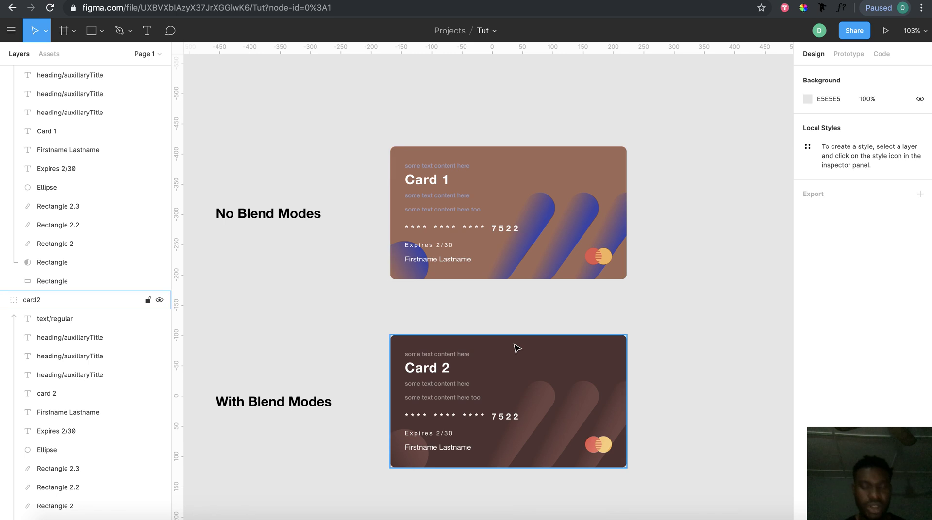
scroll(500, 353, "down", 2)
Select Card 2's three small text lines and darken their Screen-blended fill to 767676
scroll(441, 310, "up", 3)
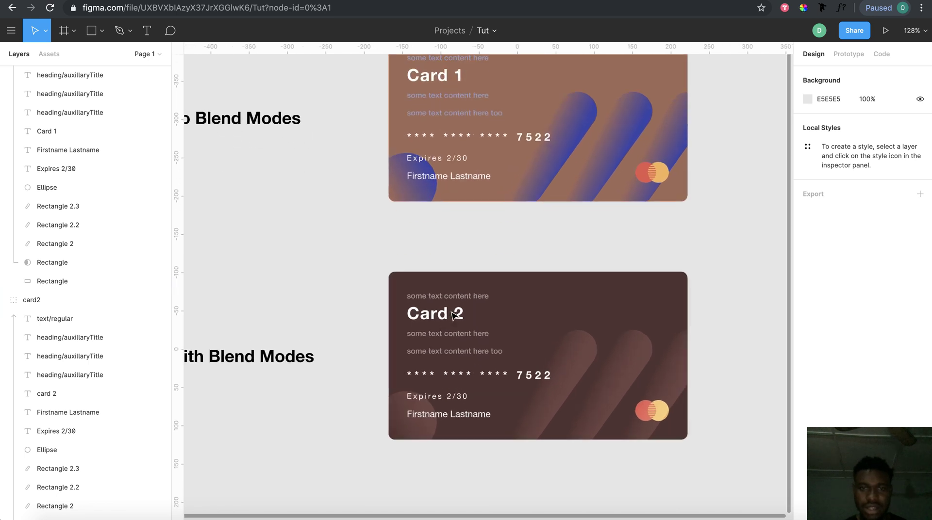
left_click(438, 294)
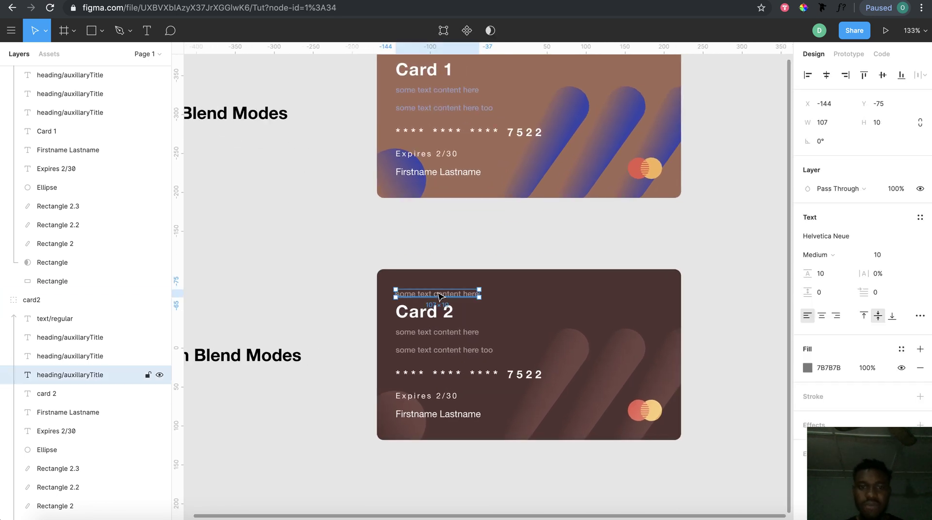
left_click(464, 334, "shift")
left_click(482, 350, "shift")
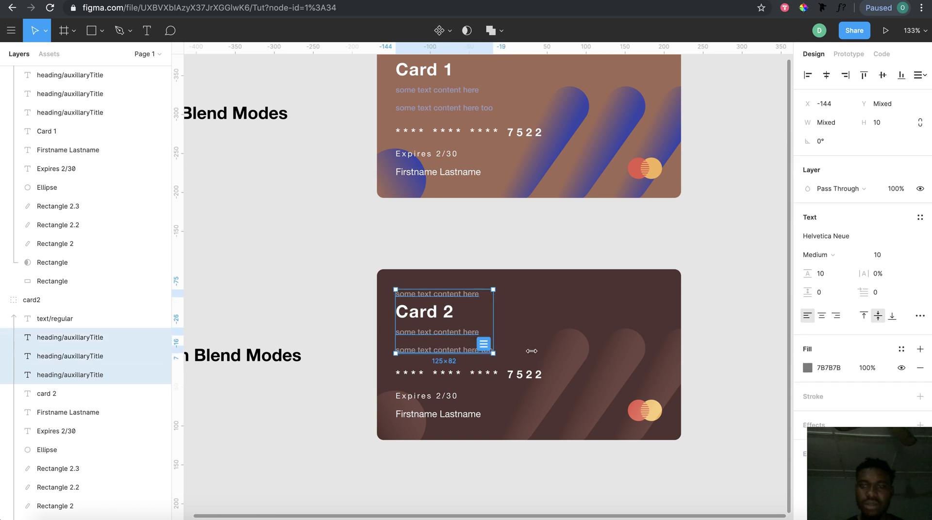
left_click(807, 368)
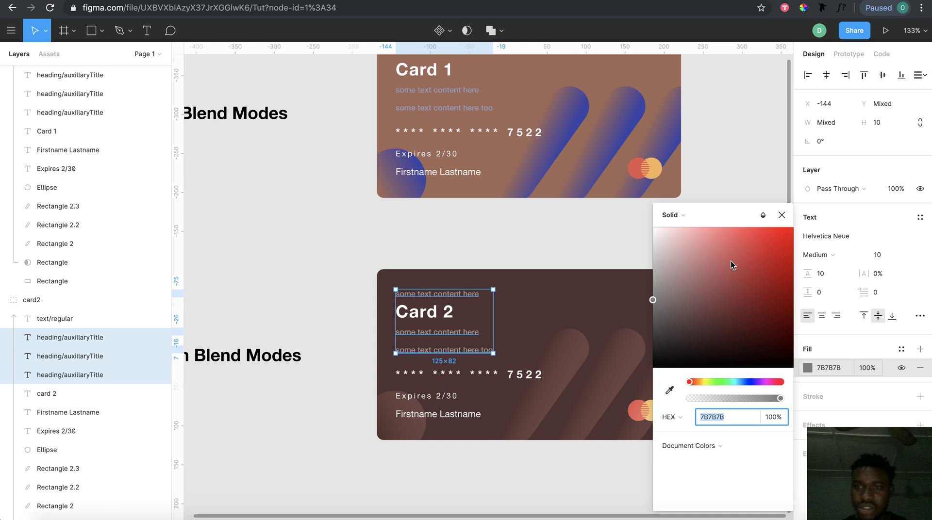
left_click(762, 216)
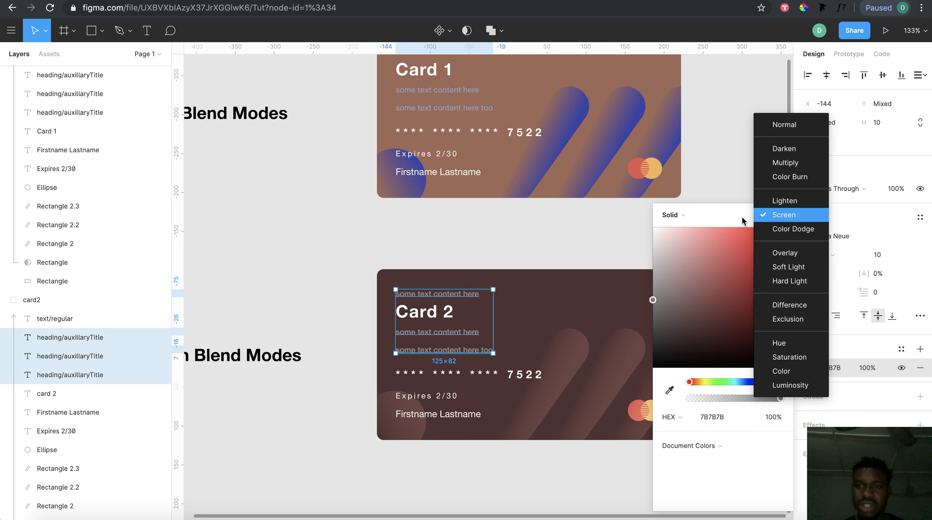
left_click(778, 216)
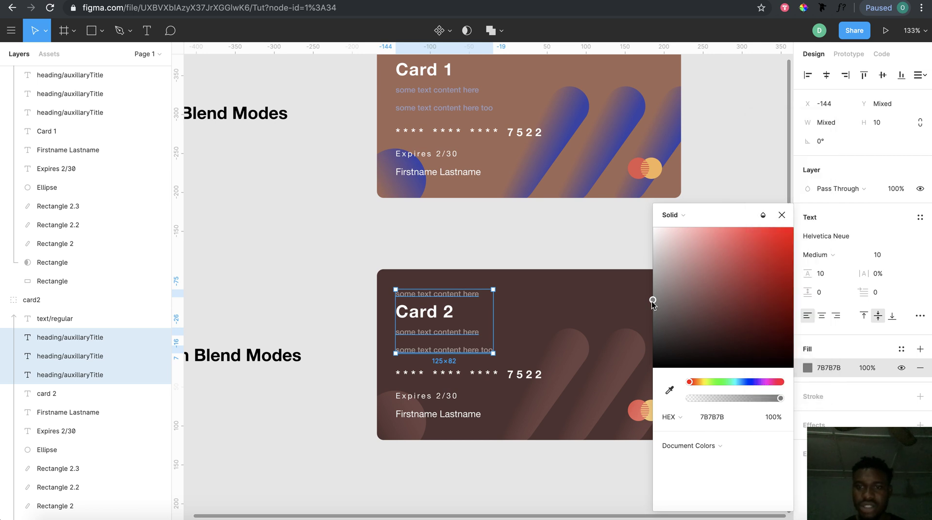
left_click_drag(652, 301, 653, 303)
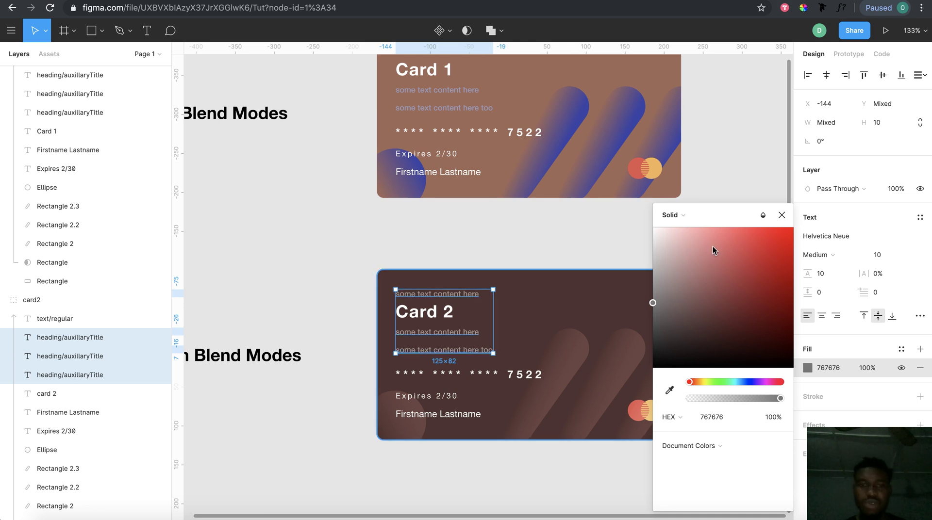
scroll(582, 266, "right", 3)
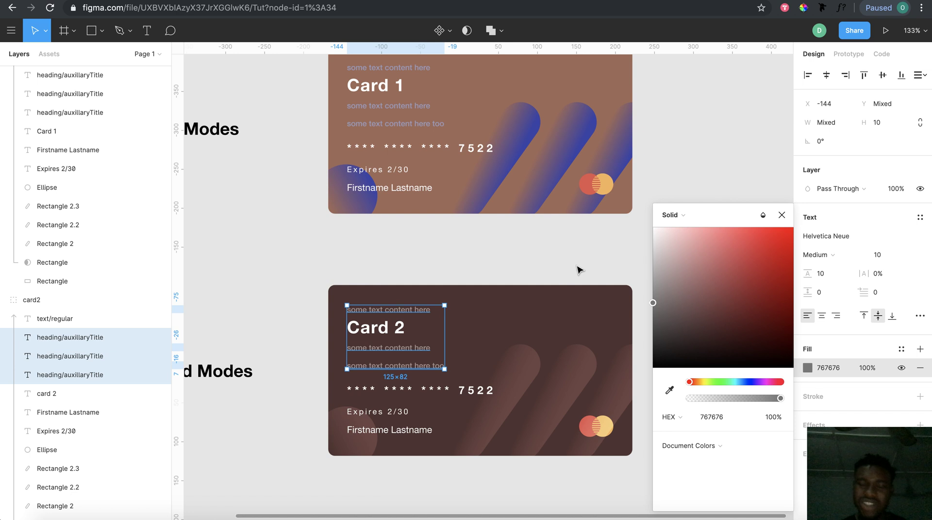
Fine-tune the three text lines' grey fill to 6F6F6F and close the colour picker
scroll(578, 269, "down", 2)
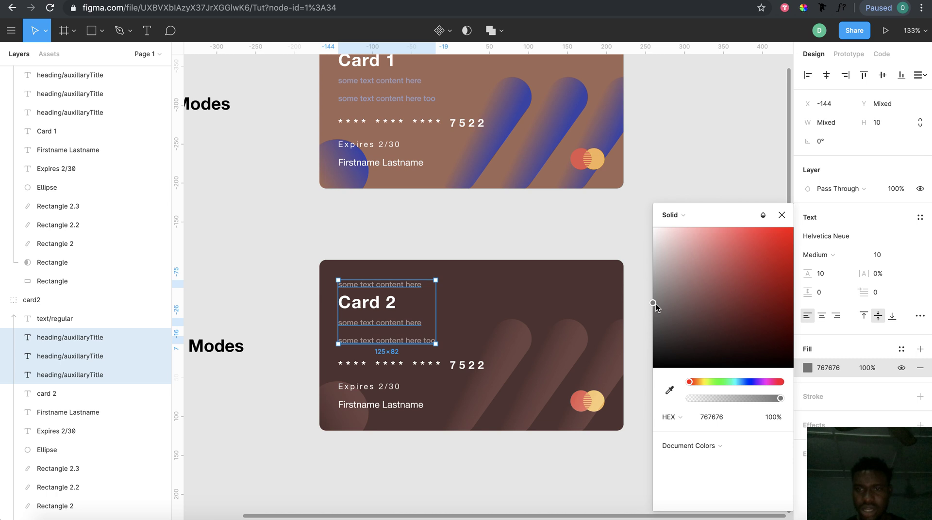
left_click_drag(653, 305, 653, 304)
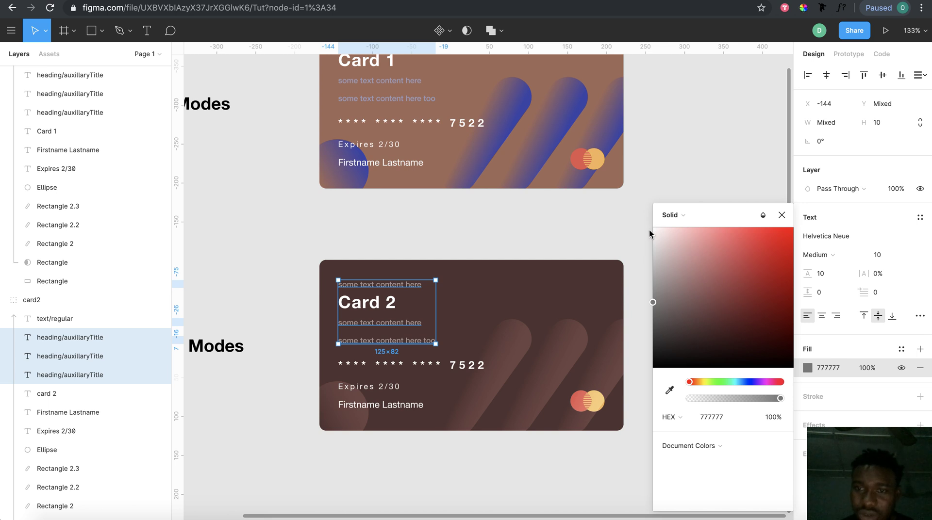
mouse_move(653, 300)
left_mouse_down()
mouse_move(652, 315)
mouse_move(652, 307)
left_mouse_up()
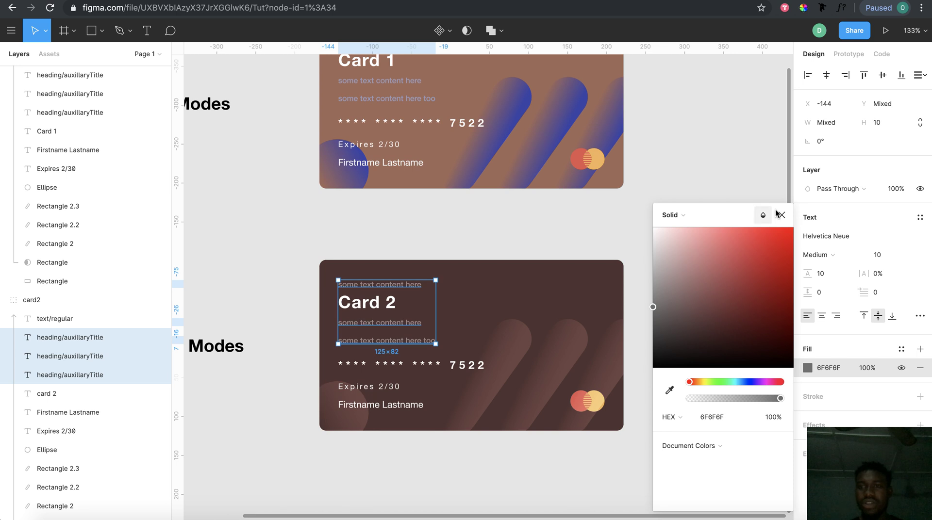
left_click(582, 379)
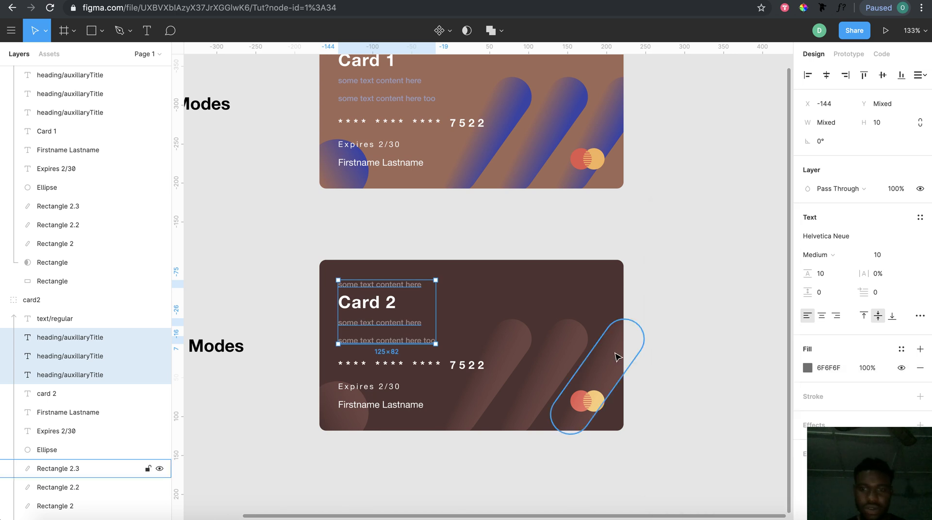
Darken the first Overlay gradient stop of Card 2's three bars and circle to A8A7A7
left_click(617, 354)
left_click(571, 362, "shift")
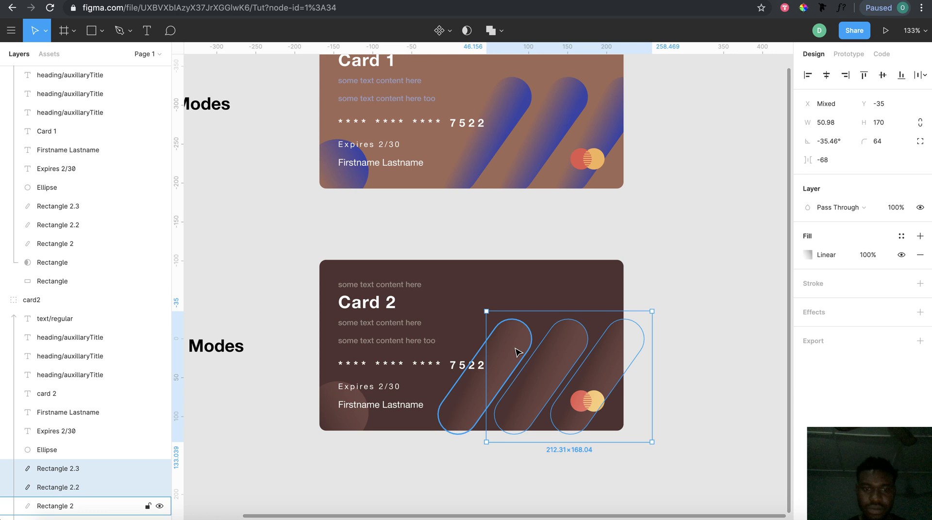
left_click(516, 349, "shift")
left_click(348, 425, "shift")
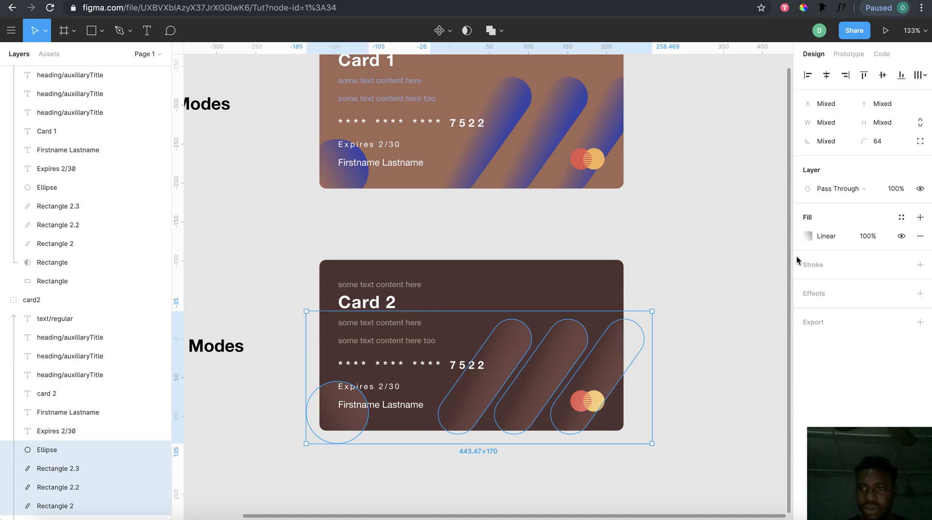
left_click(806, 237)
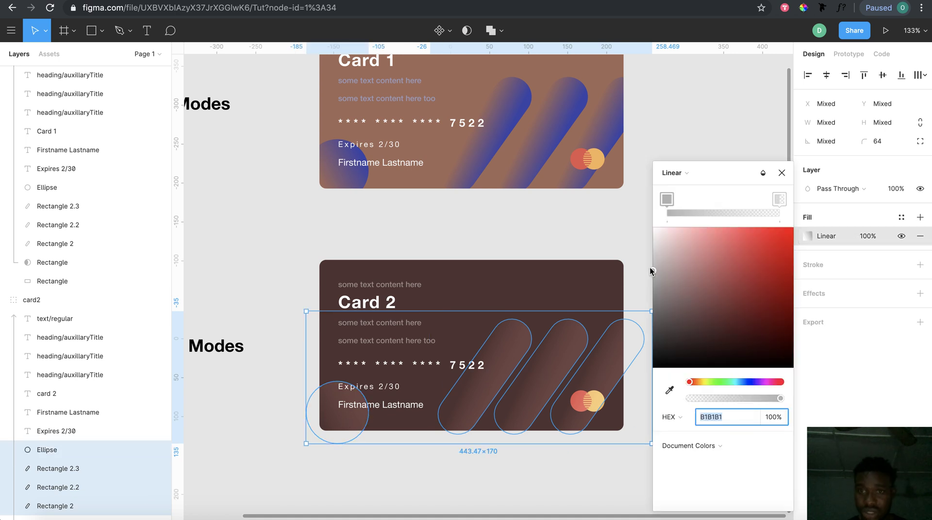
left_click(762, 175)
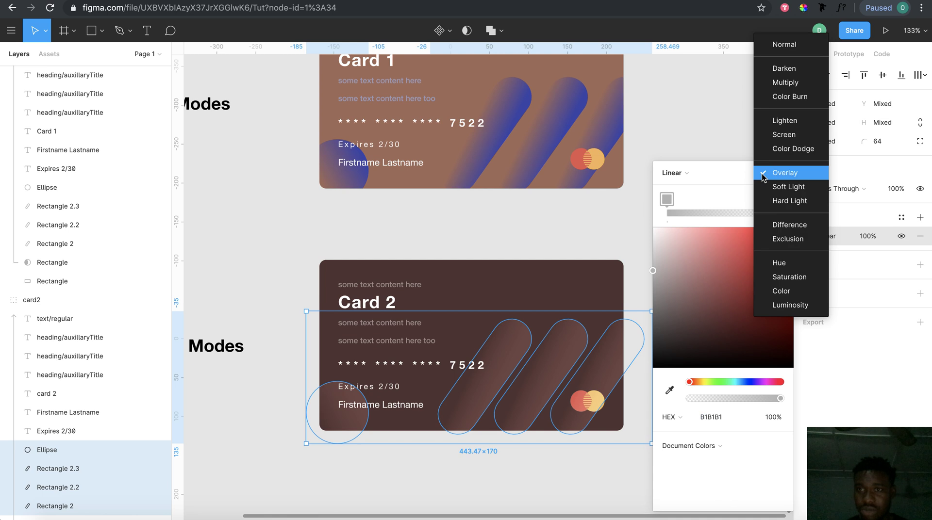
left_click(775, 176)
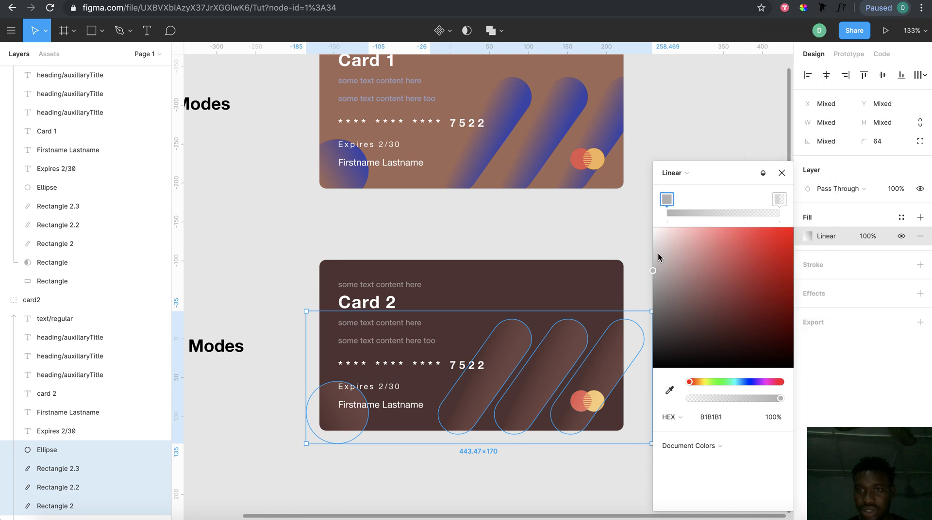
left_click_drag(653, 272, 653, 275)
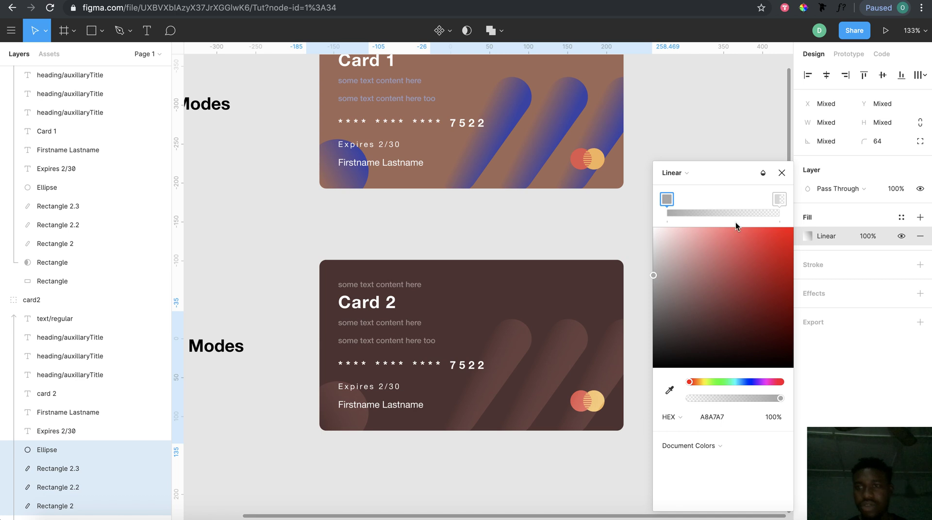
left_click(781, 173)
left_click(678, 257)
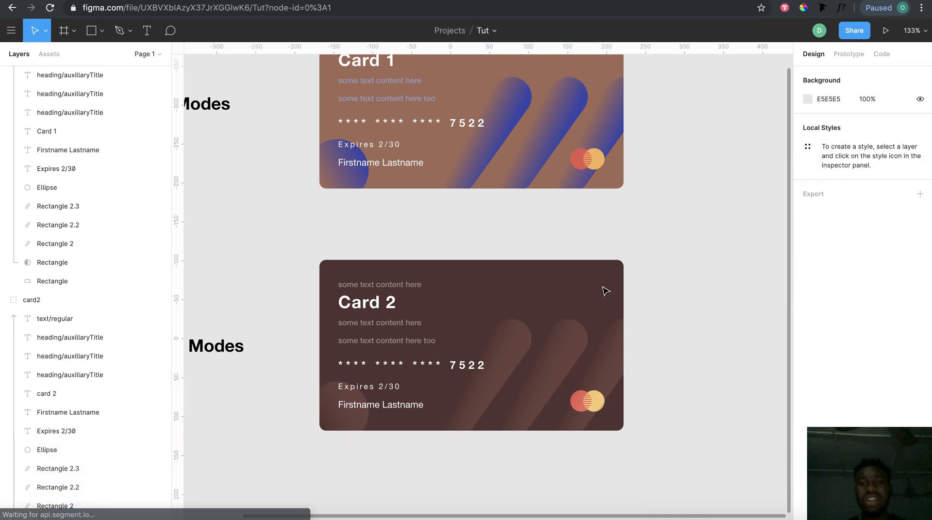
Make card2 a component and place an instance copy to the right of Card 1
left_click(533, 307)
scroll(534, 307, "down", 4)
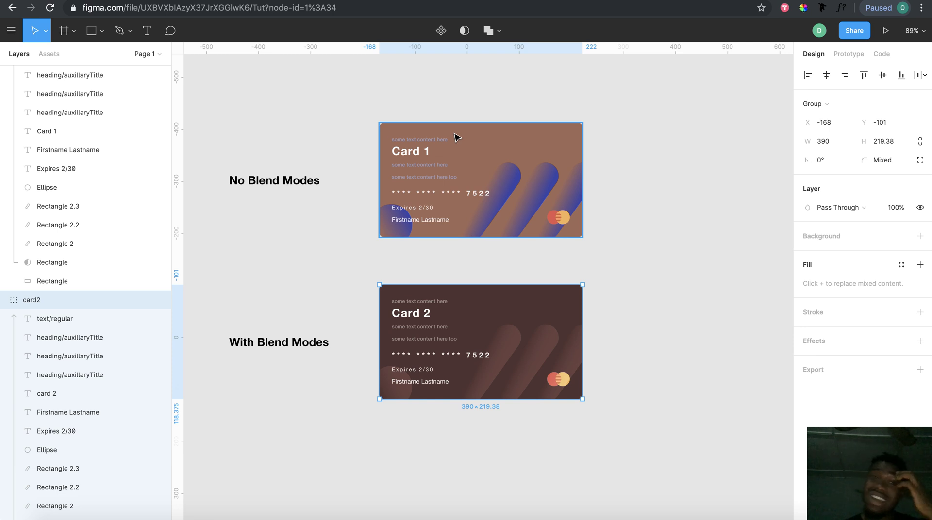
left_click(603, 267)
left_click(484, 309)
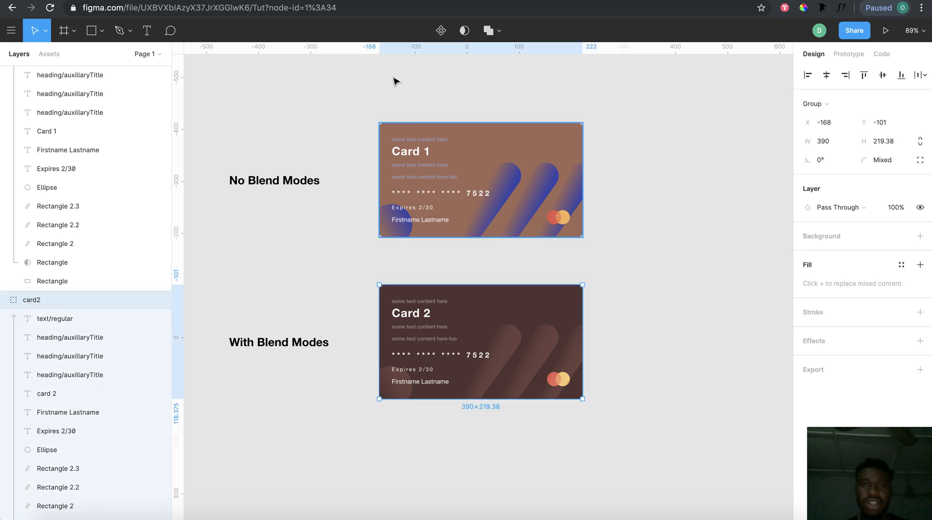
scroll(488, 345, "right", 3)
left_click_drag(496, 344, 718, 162)
scroll(718, 292, "right", 3)
Select the background rectangle inside the new copy and bring up its fill colour
left_click(720, 290)
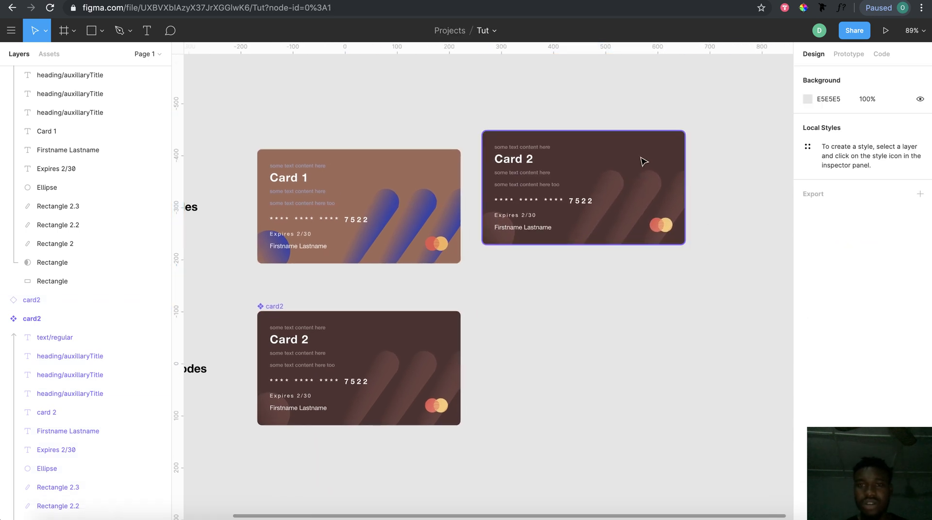
double_click(643, 161)
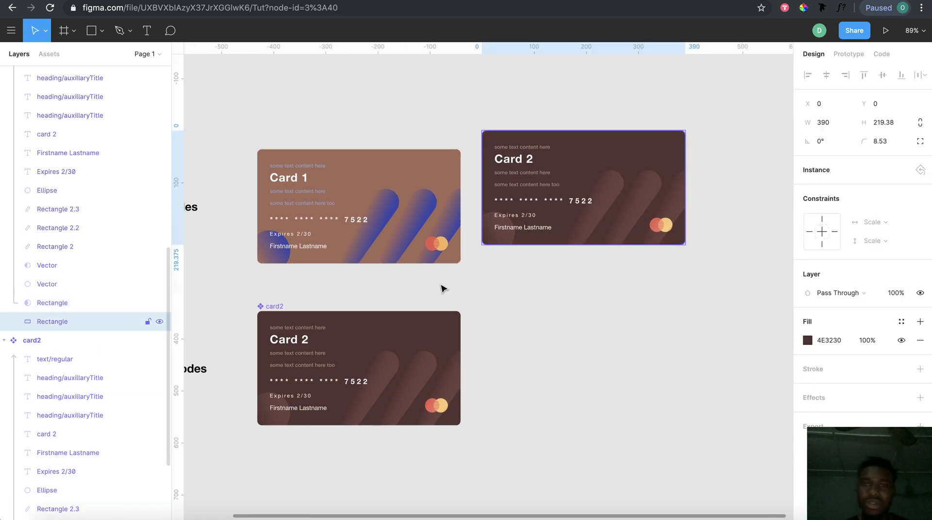
left_click(805, 343)
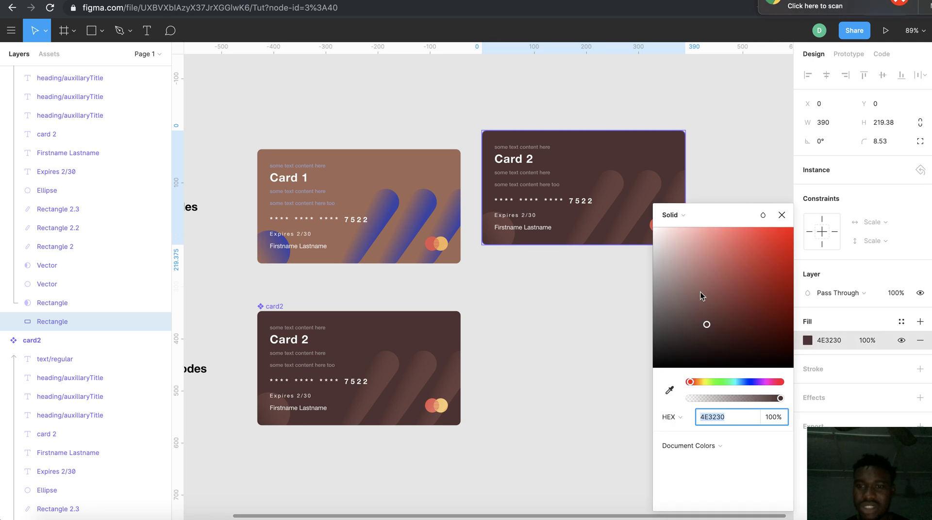
Set the instance's background fill to red 672521, then deselect
left_click_drag(723, 322, 761, 294)
left_click(540, 343)
scroll(542, 343, "up", 2)
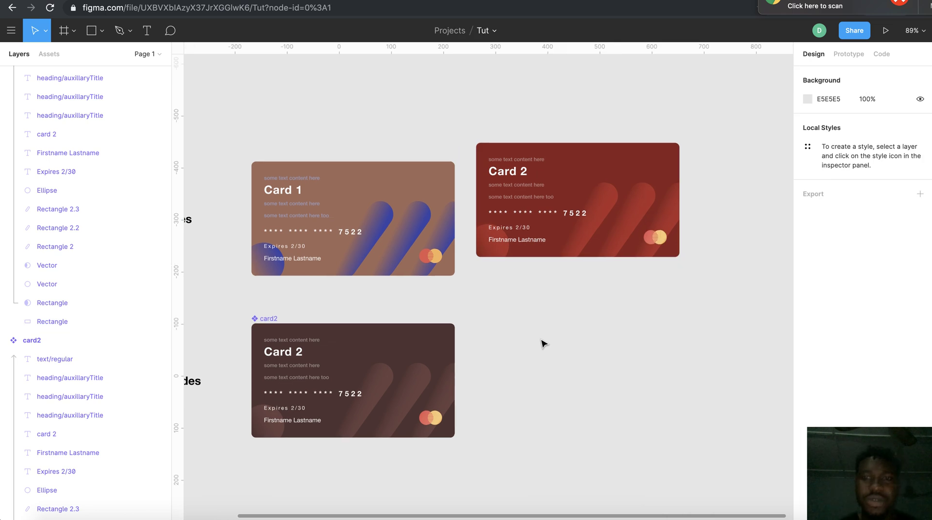